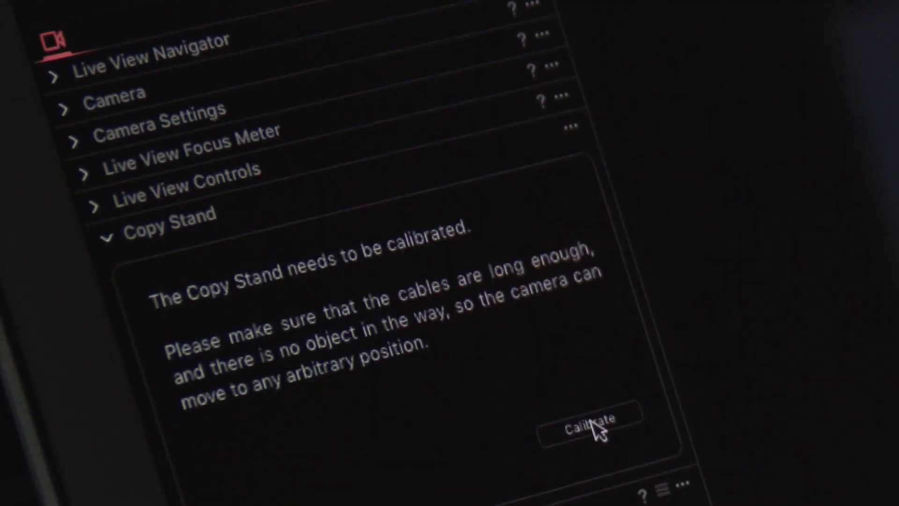
Calibrate the copy stand, adding the chart capture PPI-Assist-0062.iiq to the collection.
left_click(592, 425)
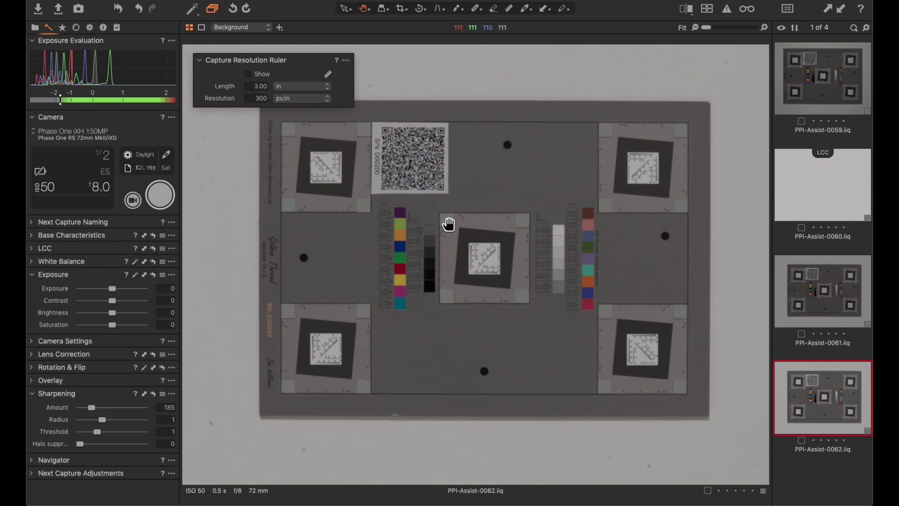
Open Live View on the test chart, which reads 1,170 PPI with no target set.
key("super+l")
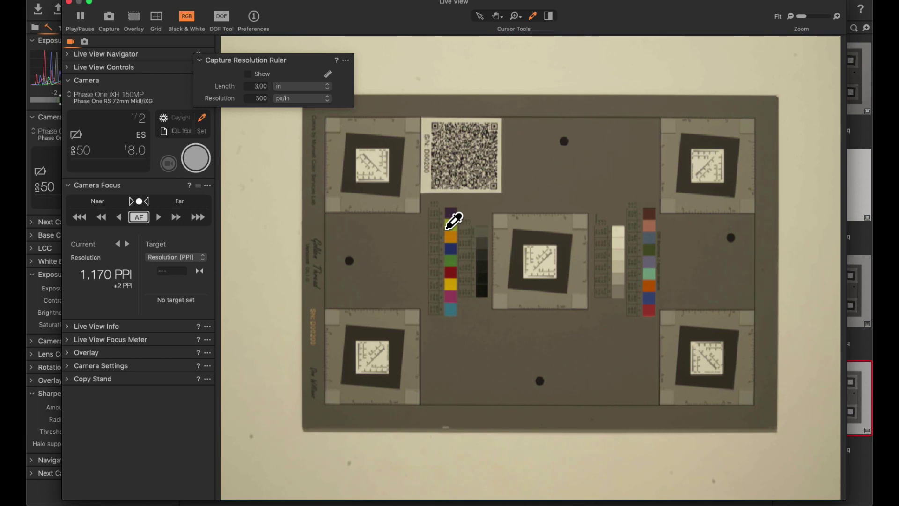
Run AF, shrink the focus box onto the central target, and zoom the live view to 100%.
left_click(139, 216)
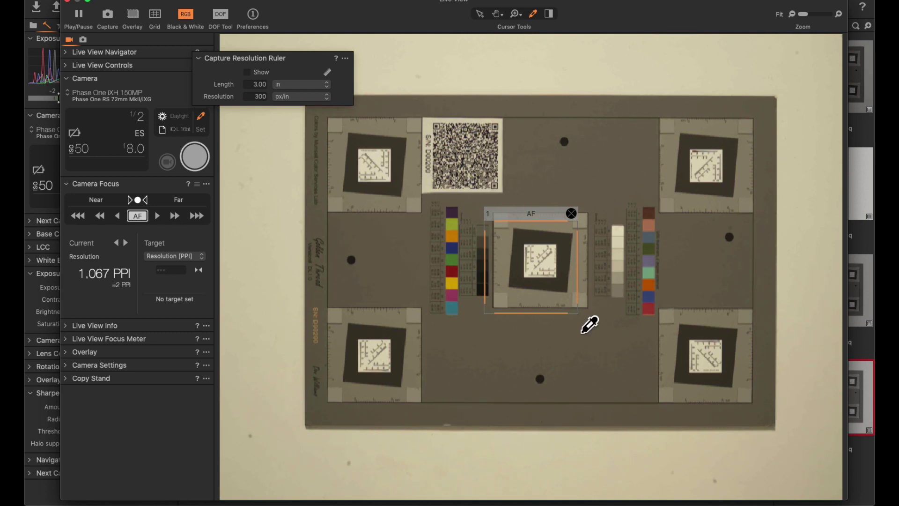
left_click_drag(585, 322, 542, 249)
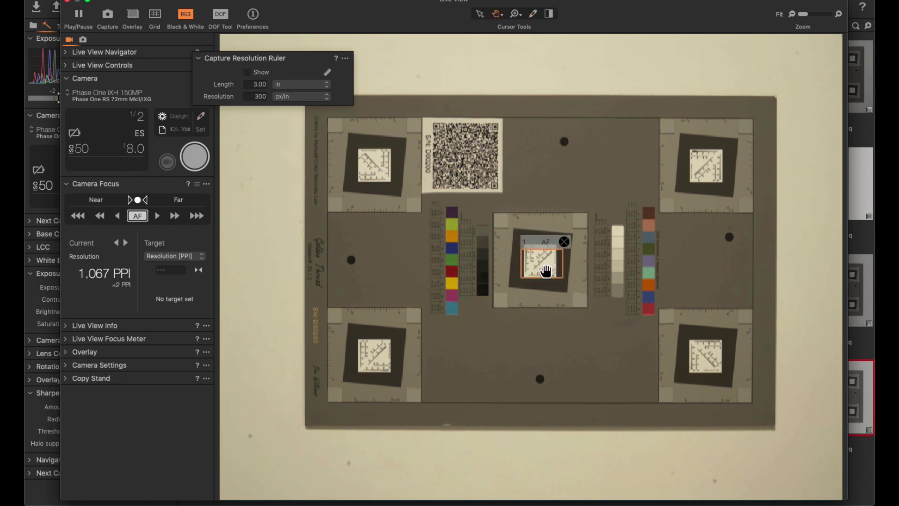
double_click(546, 271)
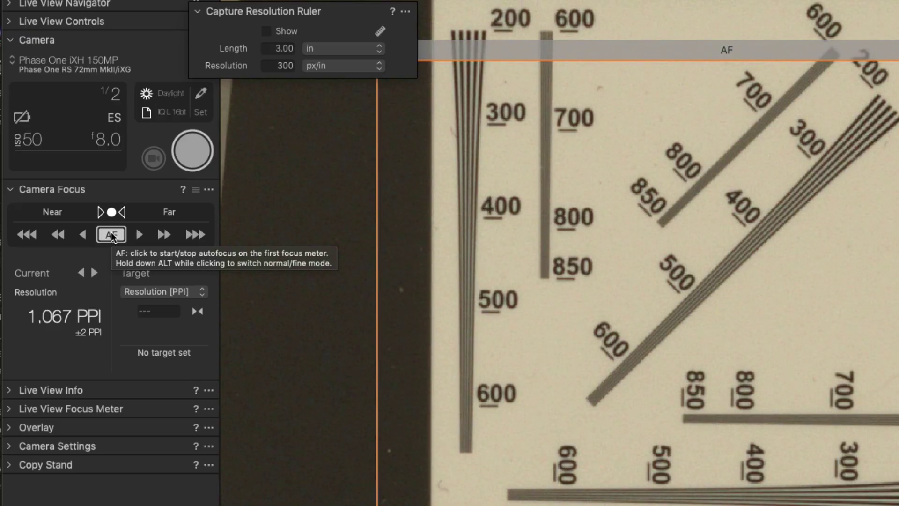
Switch autofocus to µAF fine mode and run it, bringing the readout to 1,074 PPI.
left_click(113, 236, "alt")
left_click(112, 236, "alt")
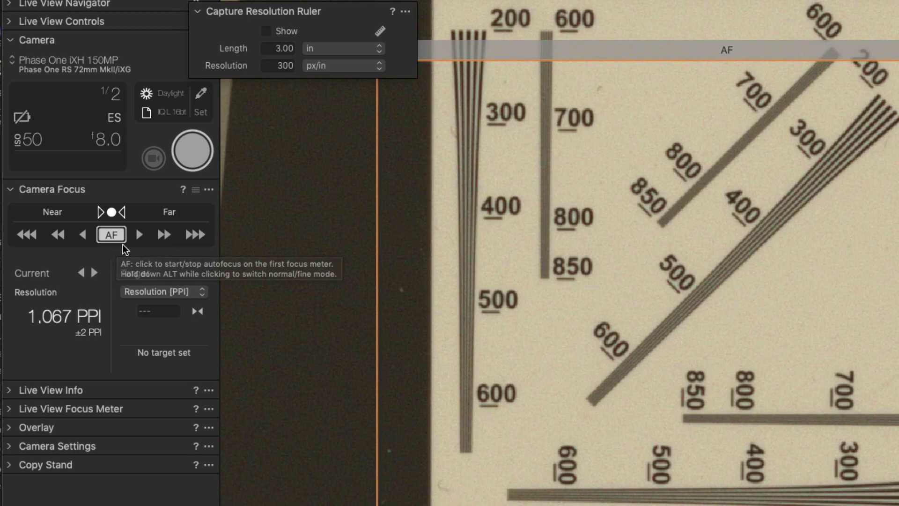
left_click(122, 243, "alt")
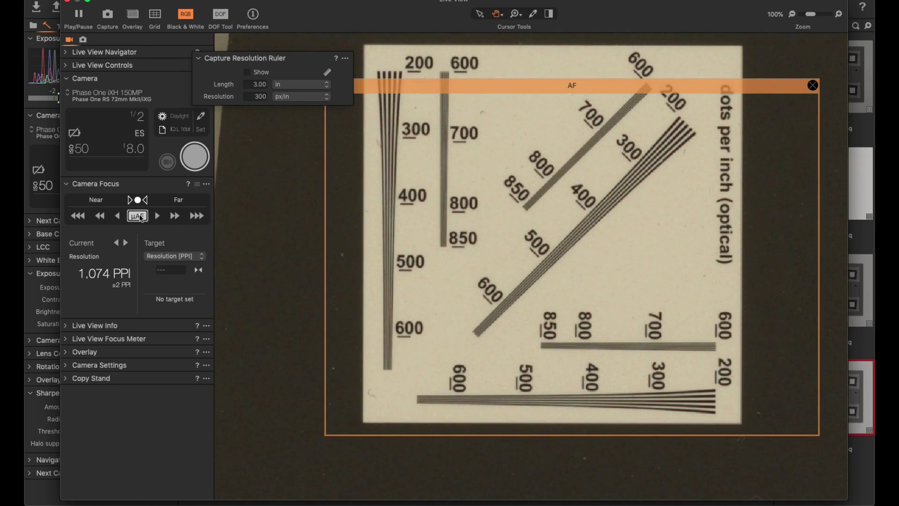
Return the Live View zoom to Fit so the whole chart shows at 1,074 PPI.
left_click(513, 258)
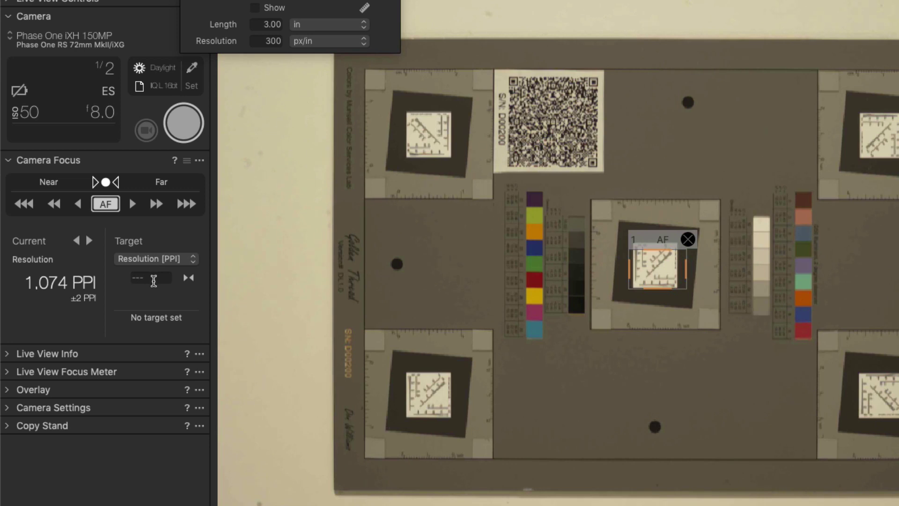
Set a 1,200 PPI target resolution, move the camera to it, and check at 100% and Fit.
left_click(153, 280)
type("12")
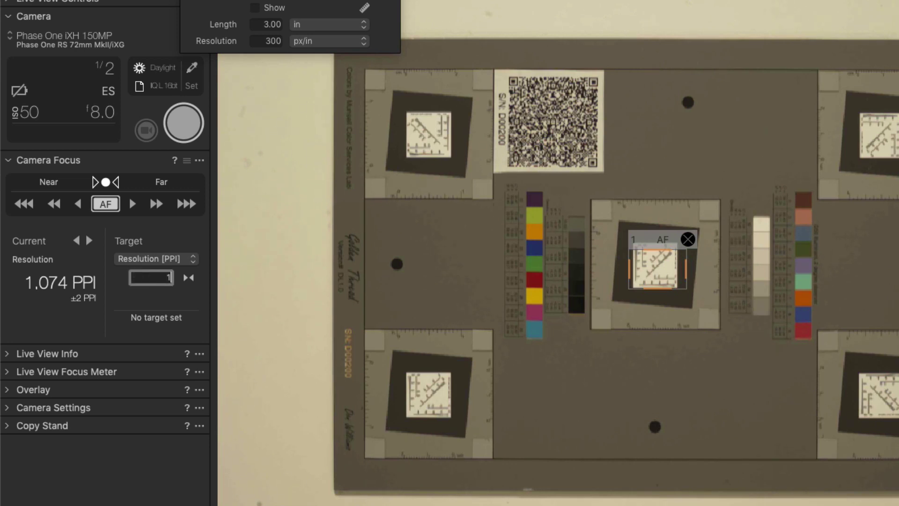
type("00")
left_click(188, 279)
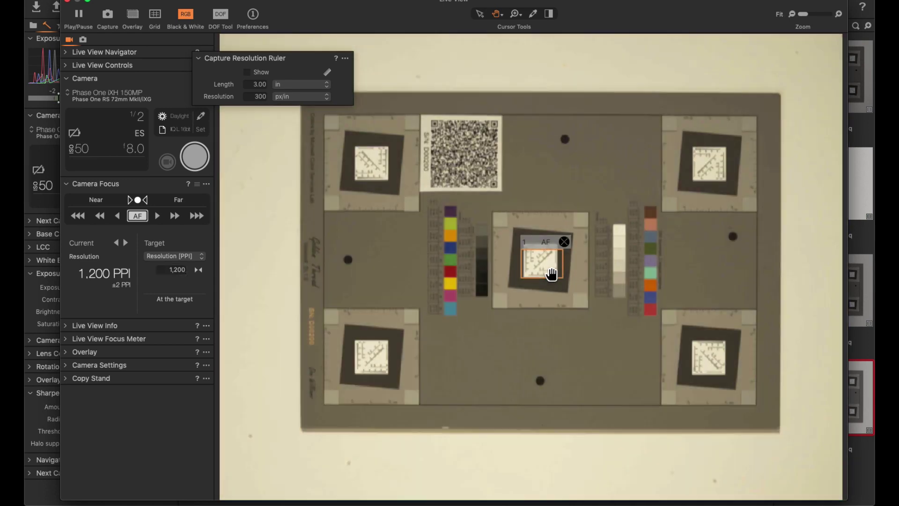
left_click(552, 274)
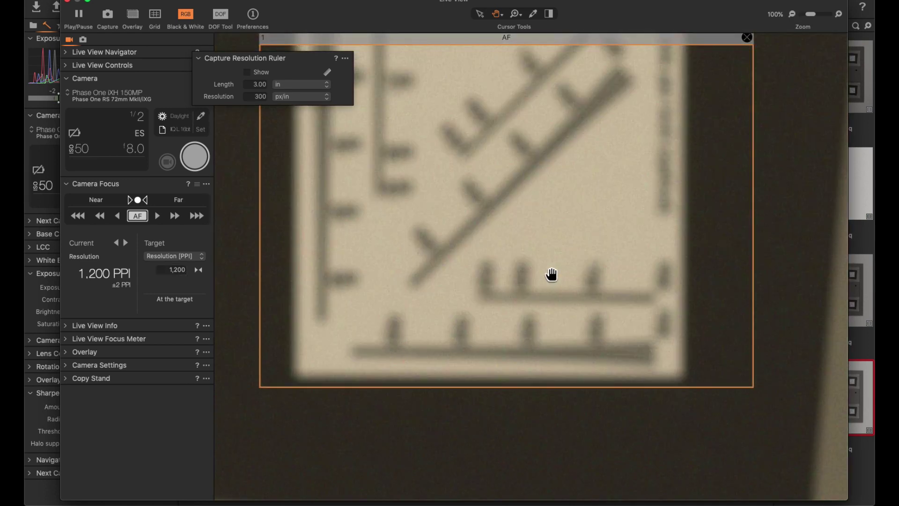
left_click(552, 274)
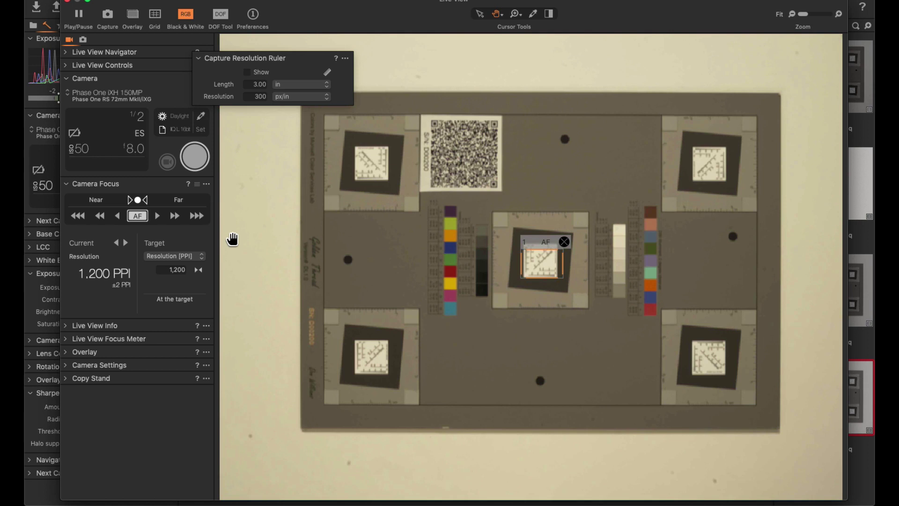
Run µAF fine autofocus twice, then normal AF once, keeping the readout at 1,200 PPI.
left_click(140, 217, "alt")
left_click(140, 217)
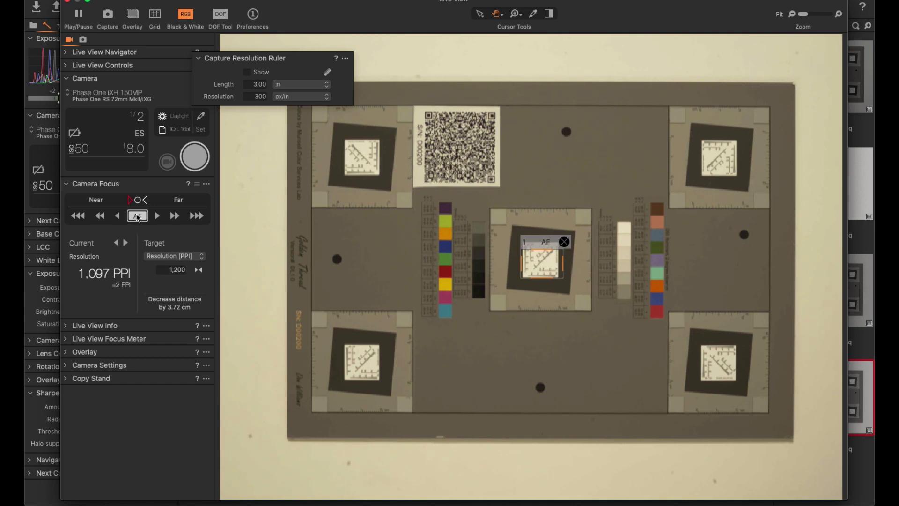
left_click(137, 216, "alt")
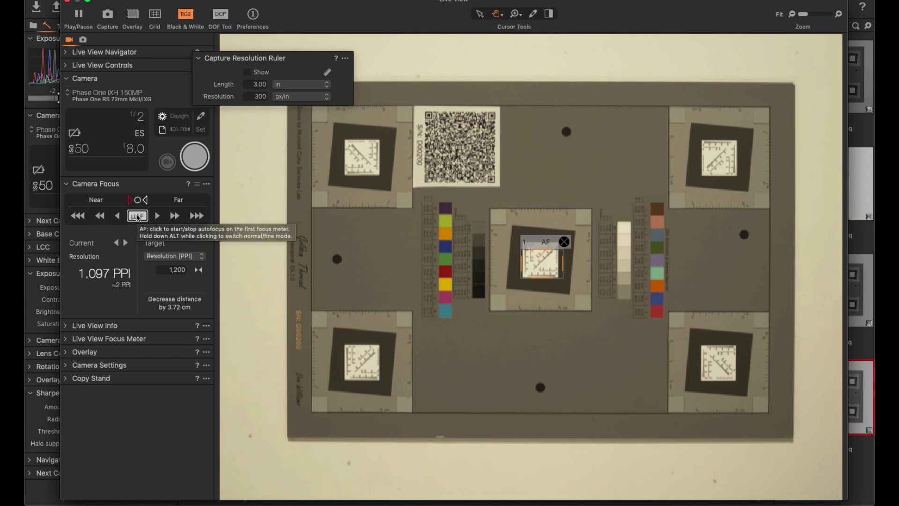
left_click(138, 216)
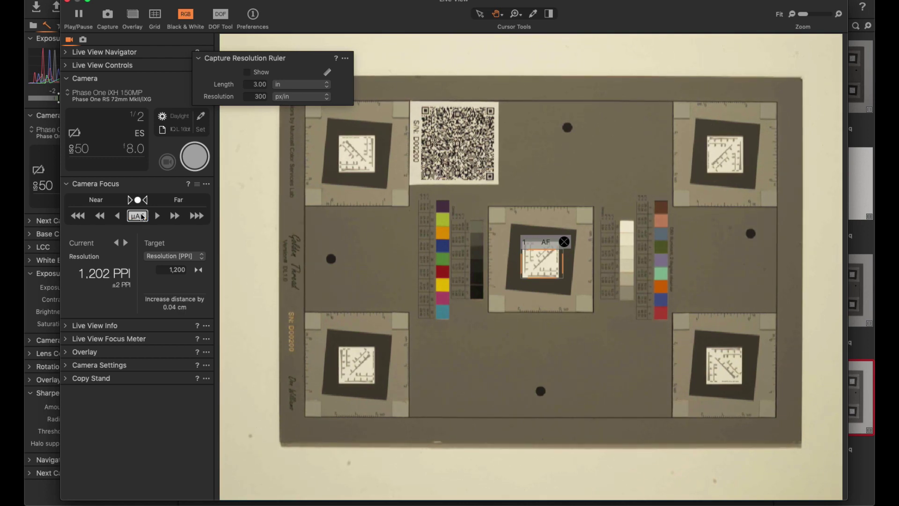
key("alt")
left_click(141, 217)
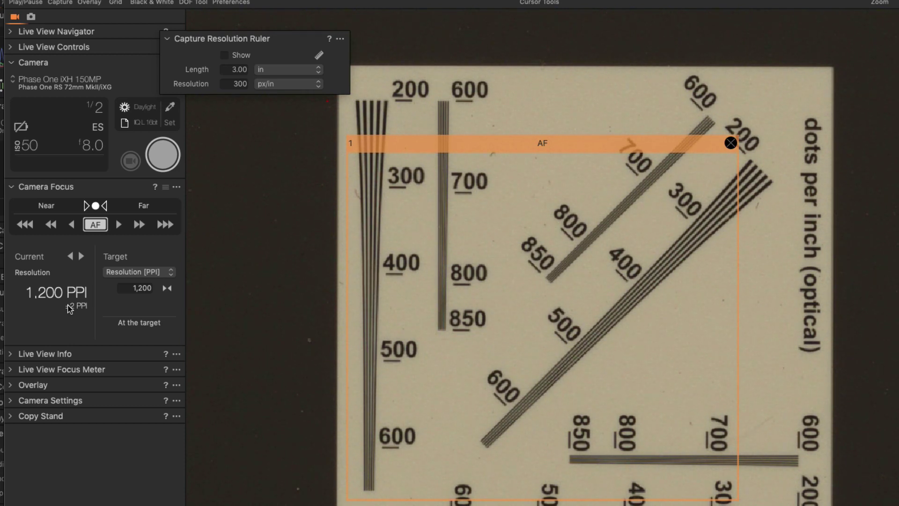
Cycle the Current readout to list 1,200 PPI, 30.08 x 22.56 cm field, 60.11 cm distance and 1:5.63.
left_click(159, 272)
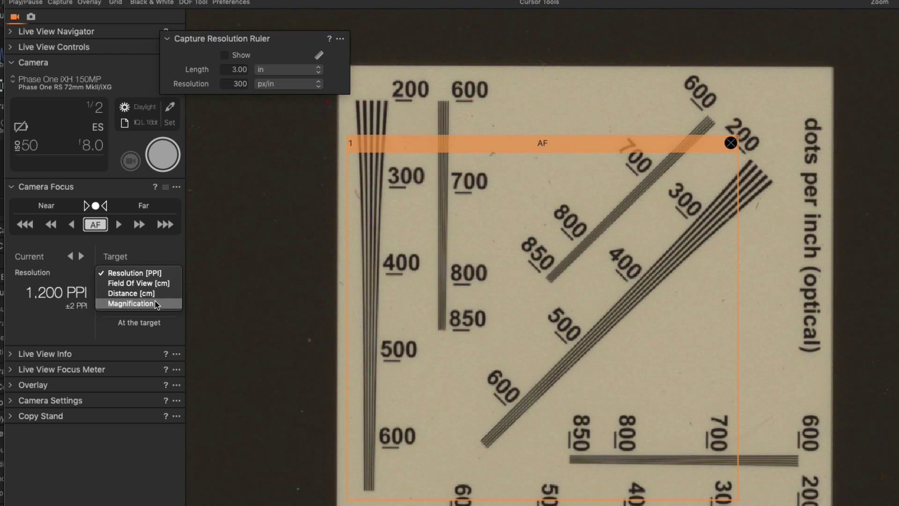
left_click(74, 257)
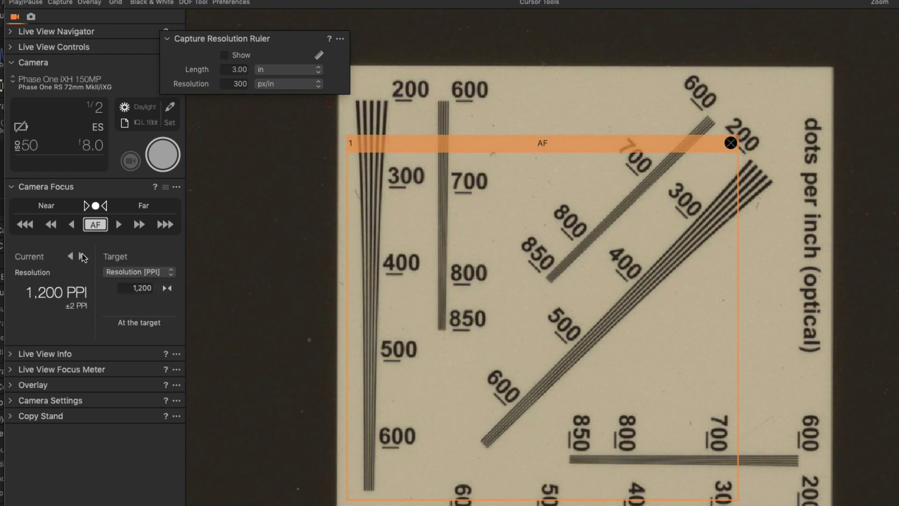
left_click(83, 257)
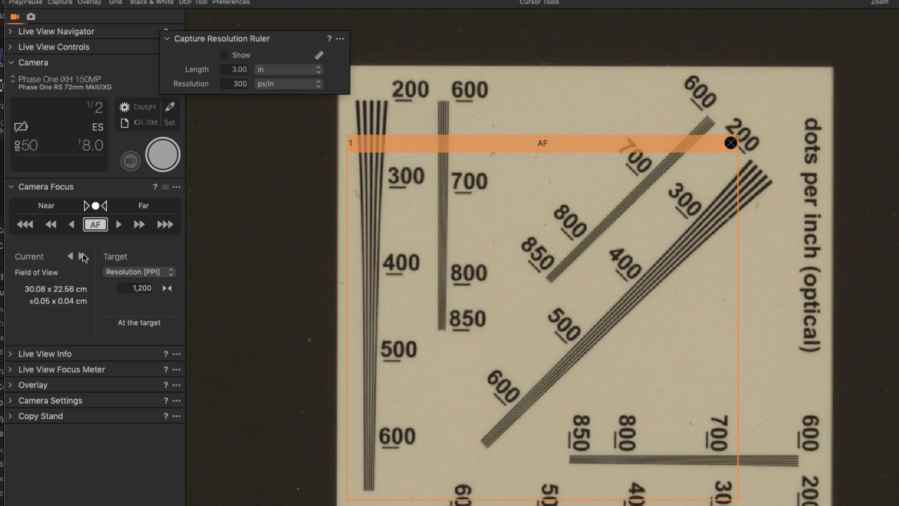
left_click(82, 257)
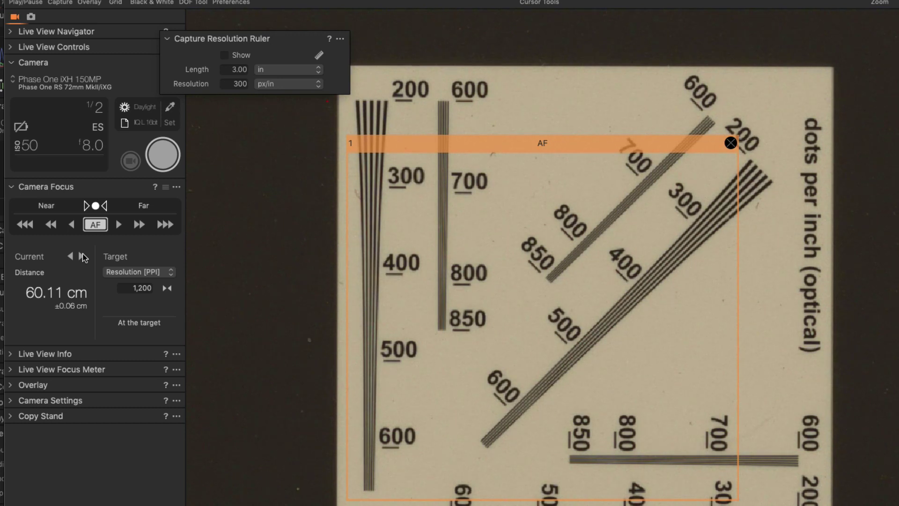
left_click(82, 256)
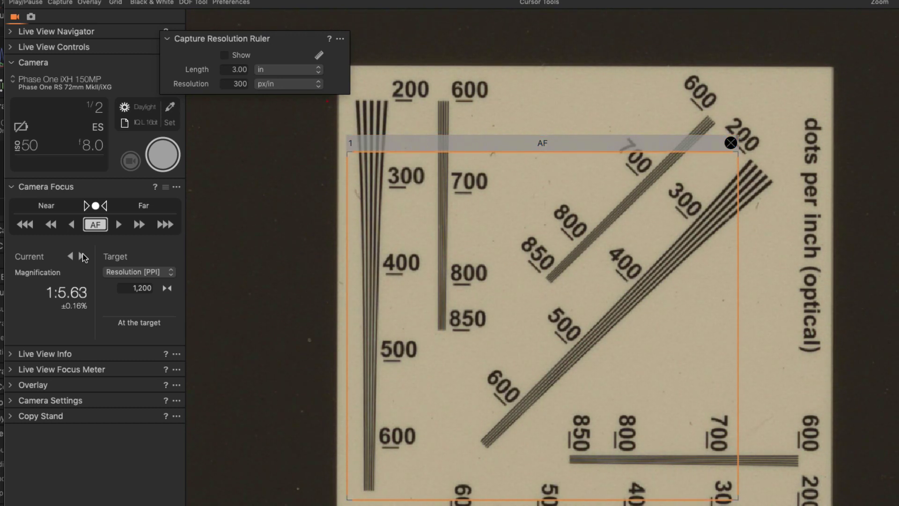
left_click(83, 256)
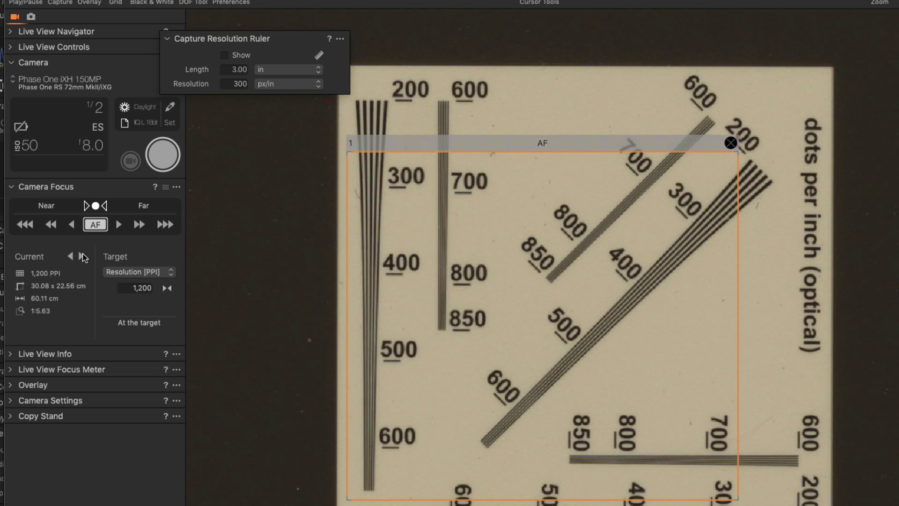
Capture the resolution test target and view the new image in the main viewer.
left_click(159, 156)
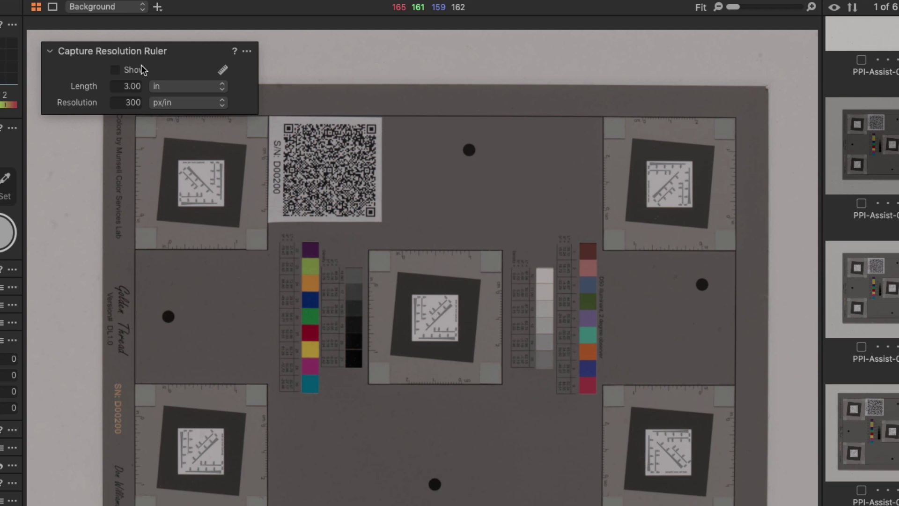
Zoom the capture to actual size and pan to the target's printed 0–1 inch scale.
left_click(443, 302)
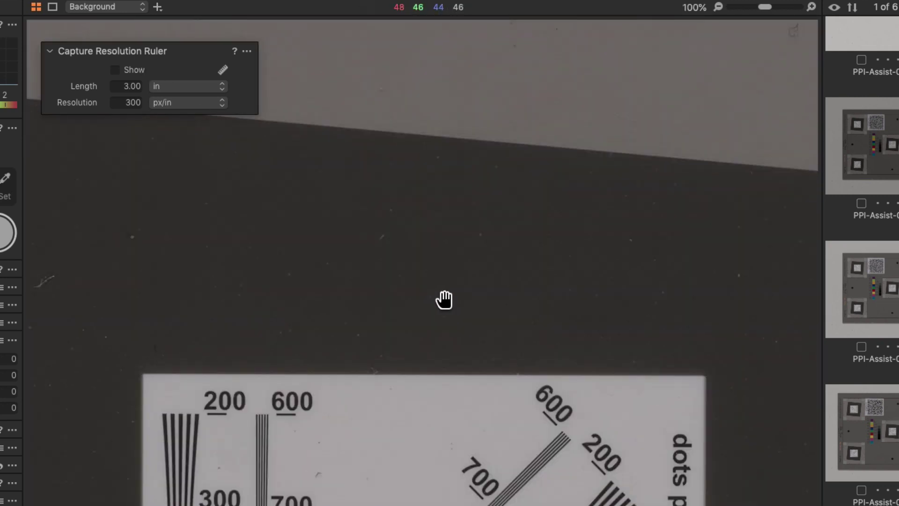
left_click_drag(432, 261, 449, 437)
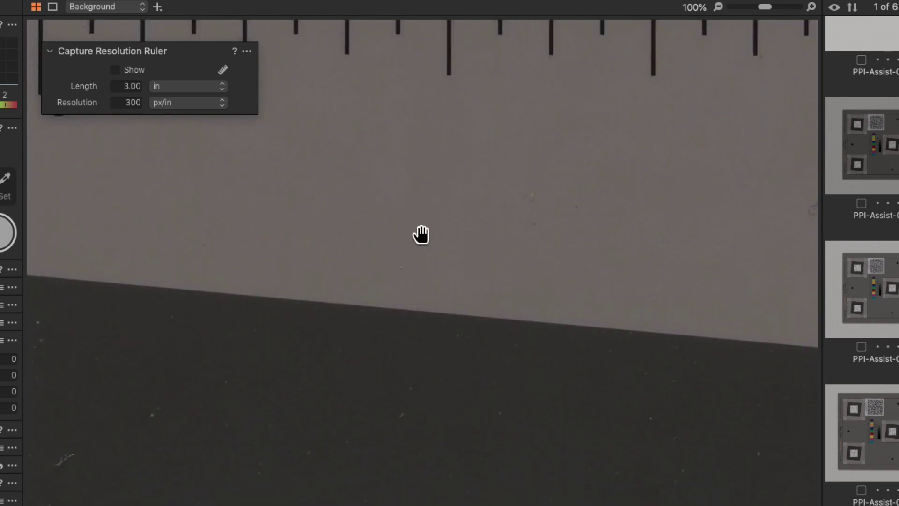
left_click_drag(421, 234, 411, 424)
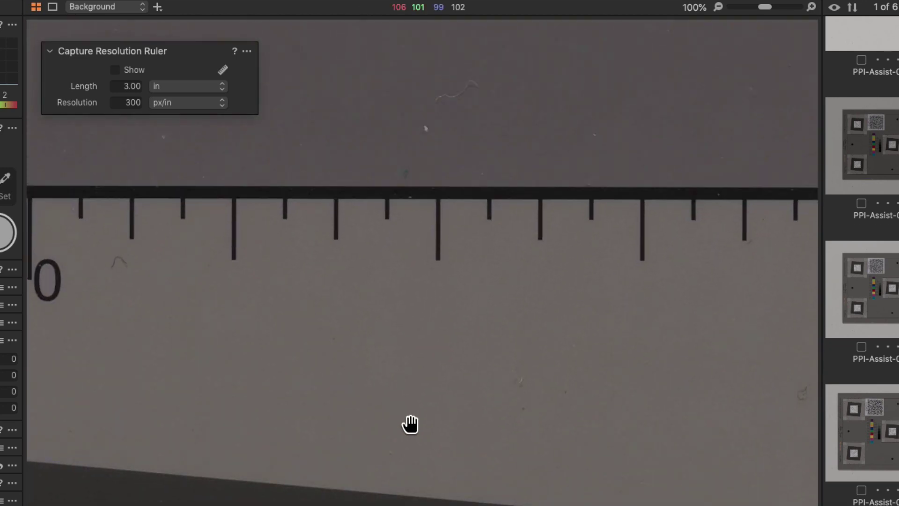
scroll(411, 424, "down", 3)
scroll(411, 424, "up", 1)
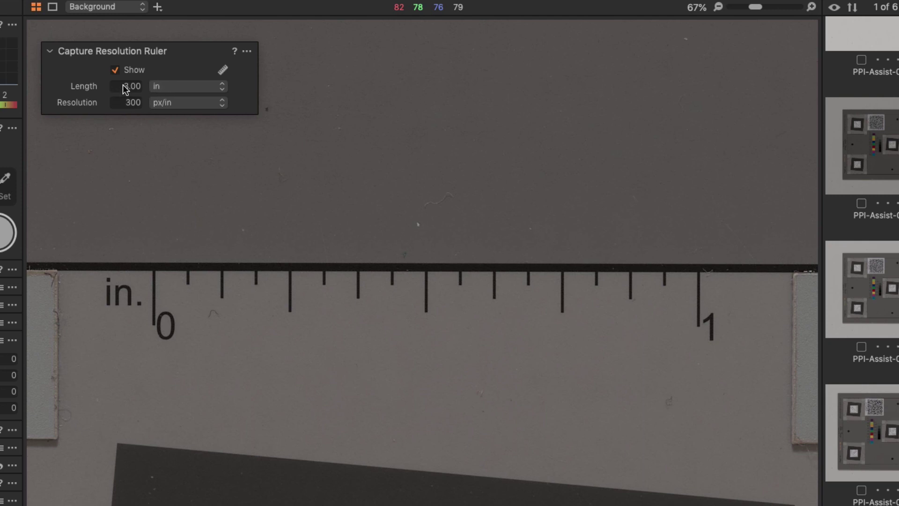
Set the resolution ruler length to 1.00 in and select the ruler tool.
left_click_drag(119, 85, 130, 86)
type("1")
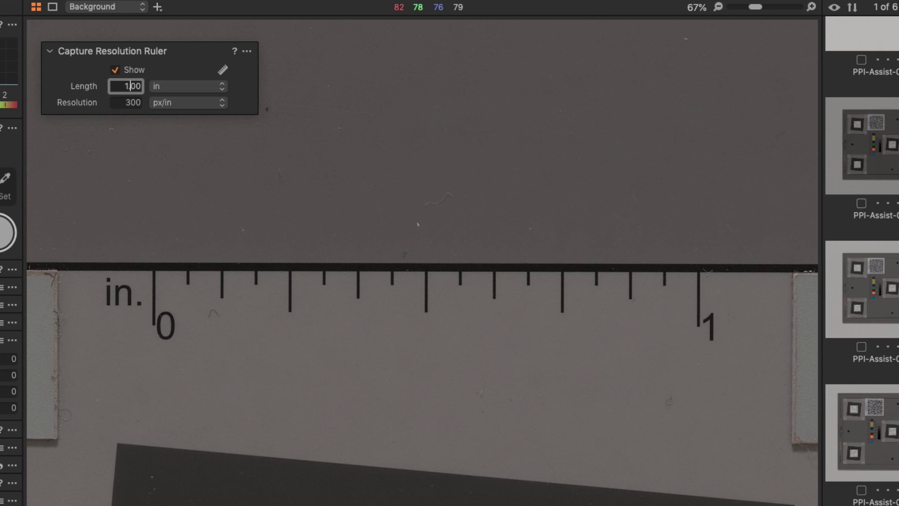
key("Return")
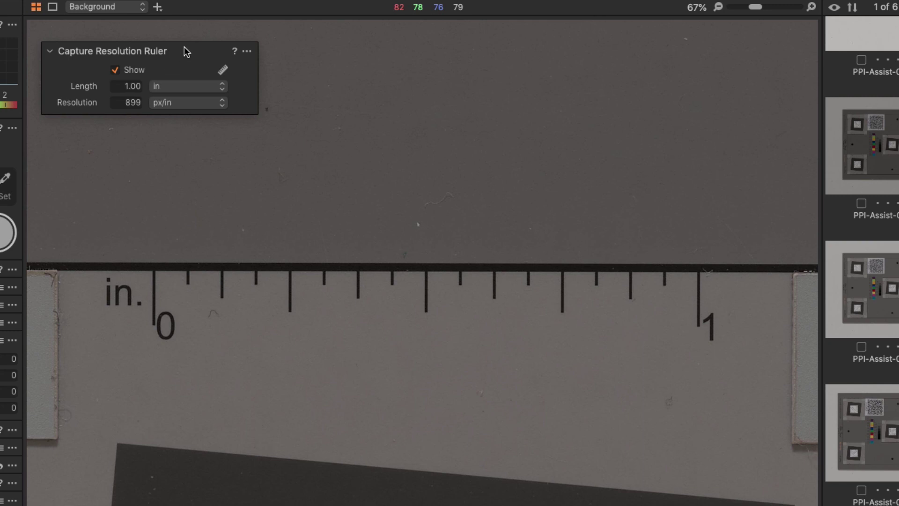
left_click(223, 70)
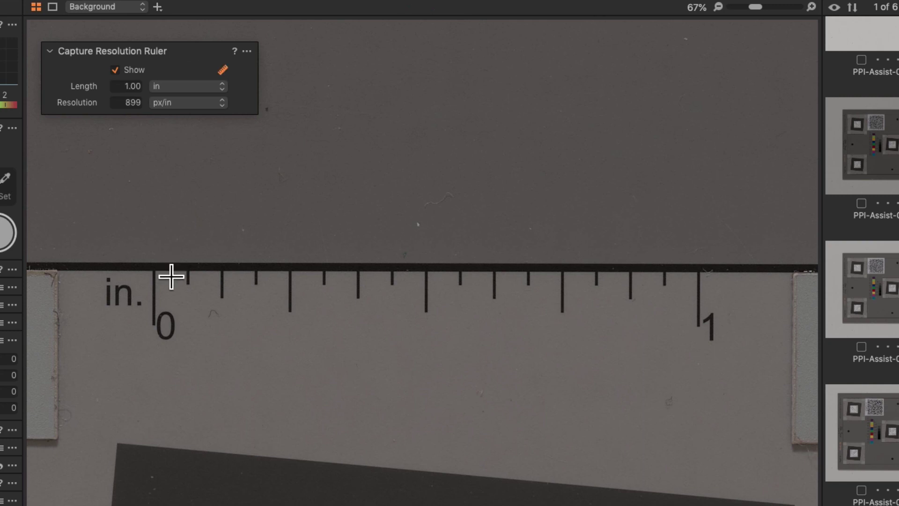
Draw a 1.00 in ruler line from the 0 mark to the 1-inch mark, reading 1200 px/in.
left_click_drag(165, 298, 709, 305)
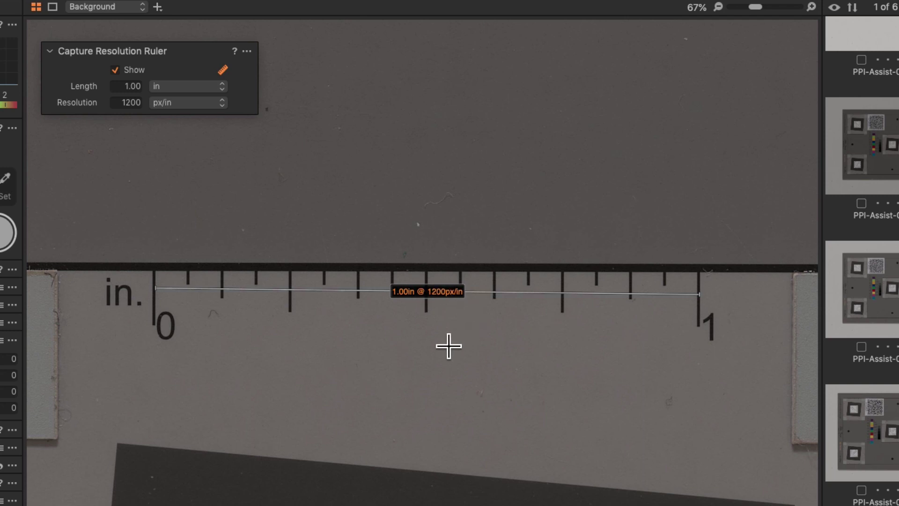
left_click_drag(438, 335, 431, 294)
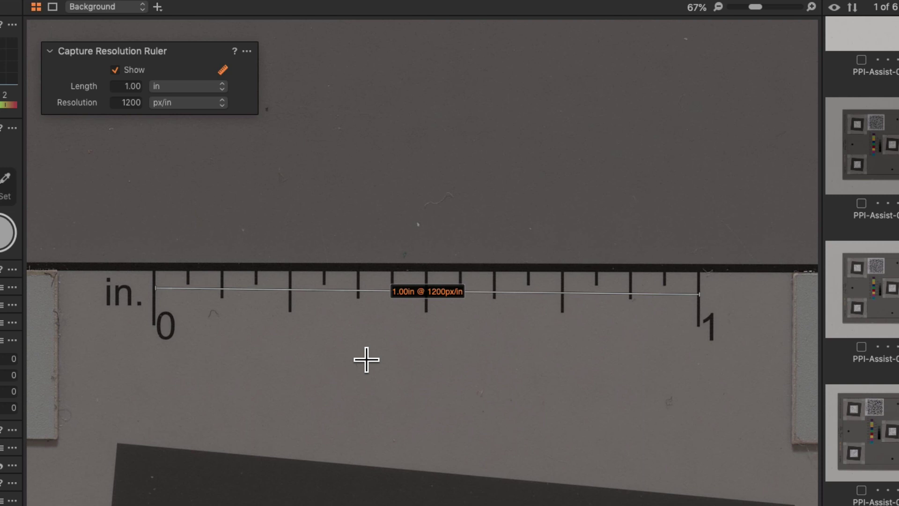
Zoom in and align the ruler's start precisely with the 0-inch tick.
scroll(209, 335, "up", 5)
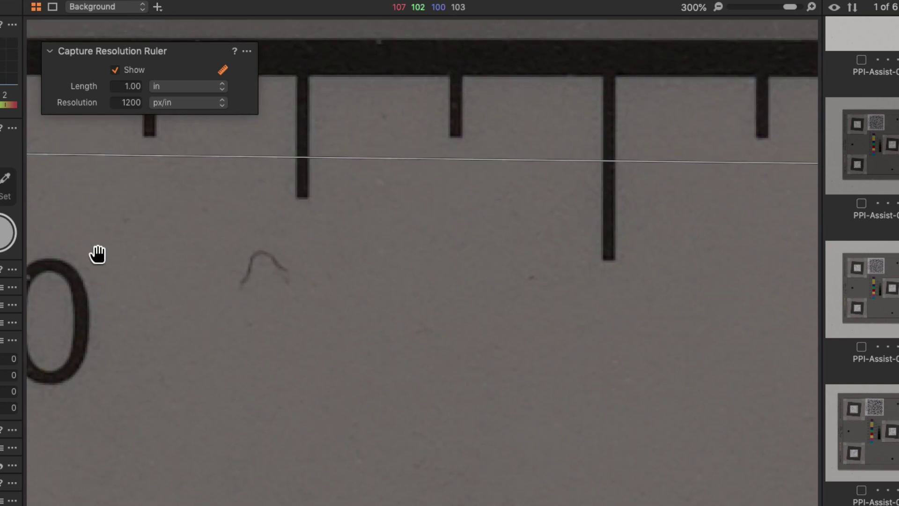
left_click_drag(98, 255, 480, 357)
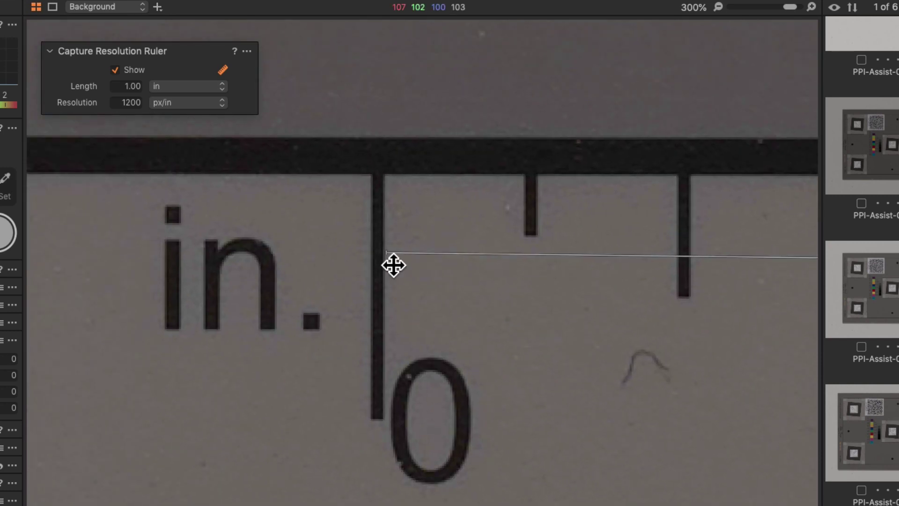
left_click_drag(395, 263, 387, 263)
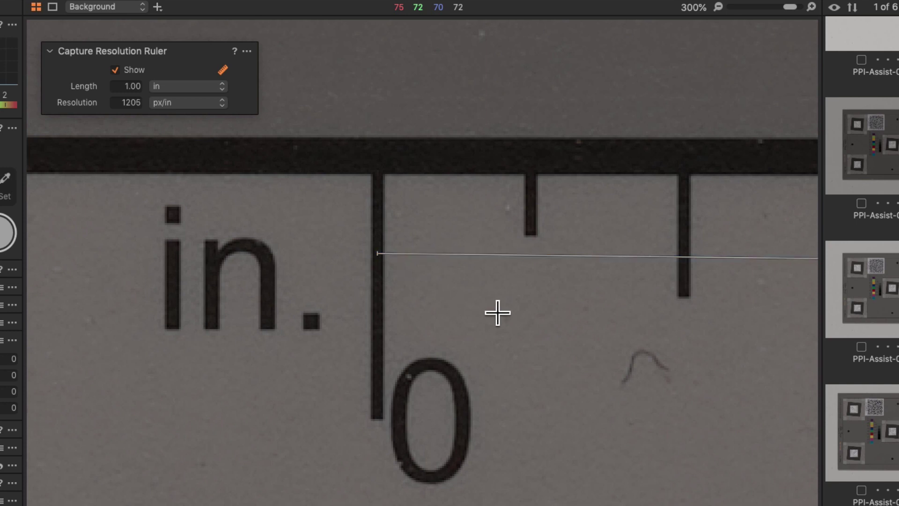
Place the ruler's end precisely on the 1-inch tick, so the reading becomes 1201 px/in.
scroll(649, 352, "right", 10)
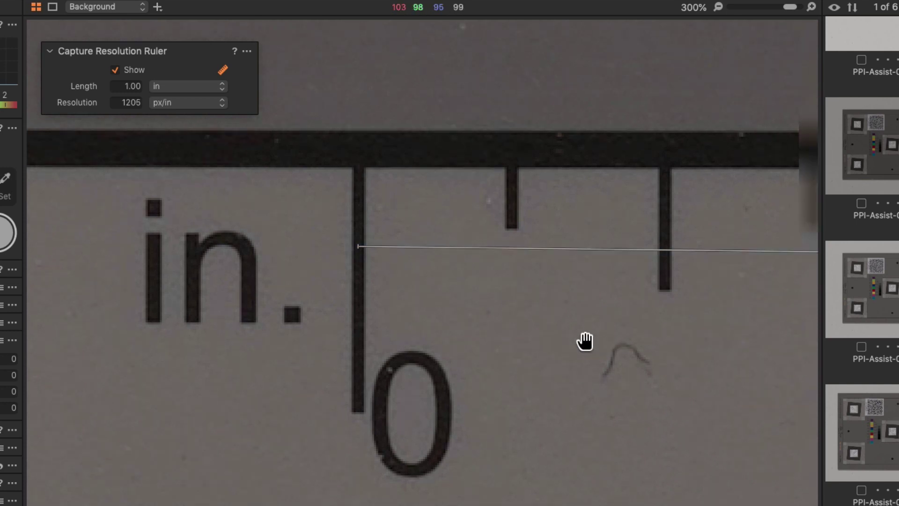
scroll(608, 273, "right", 10)
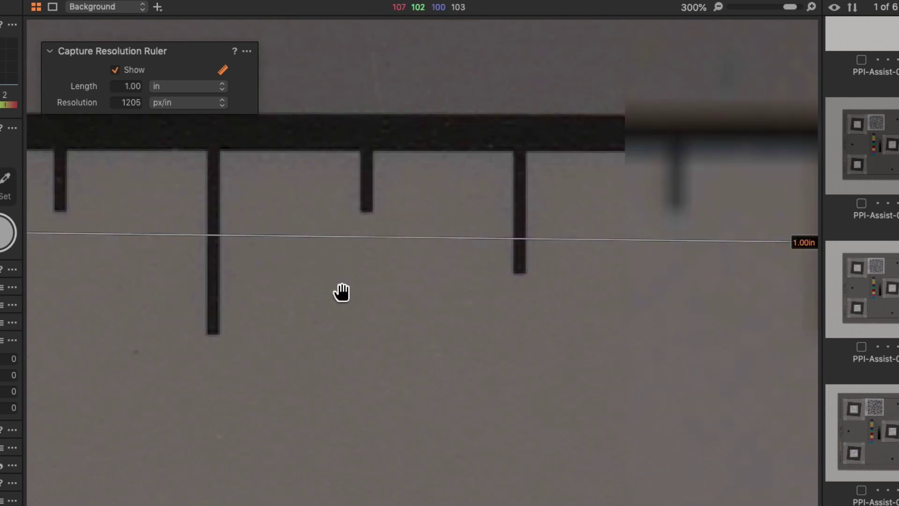
left_click_drag(584, 292, 191, 241)
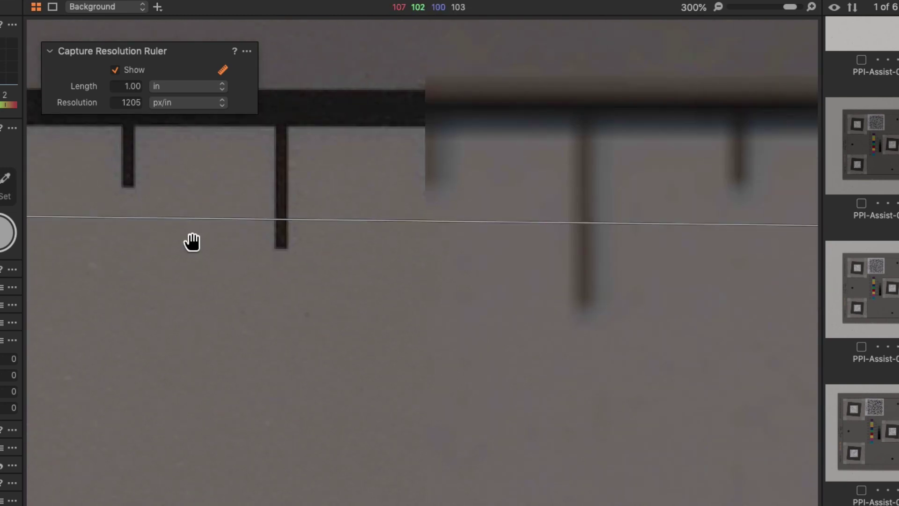
left_click_drag(532, 271, 167, 338)
left_click_drag(506, 315, 88, 305)
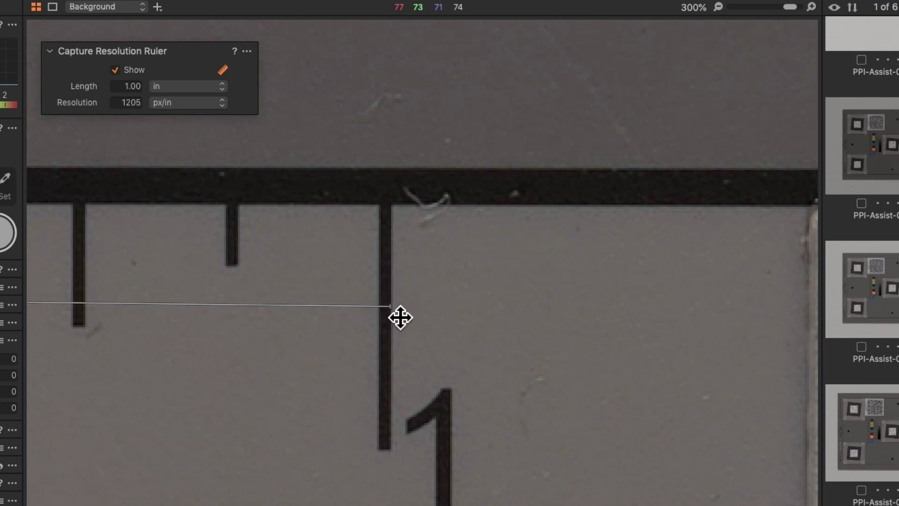
left_click_drag(399, 315, 393, 318)
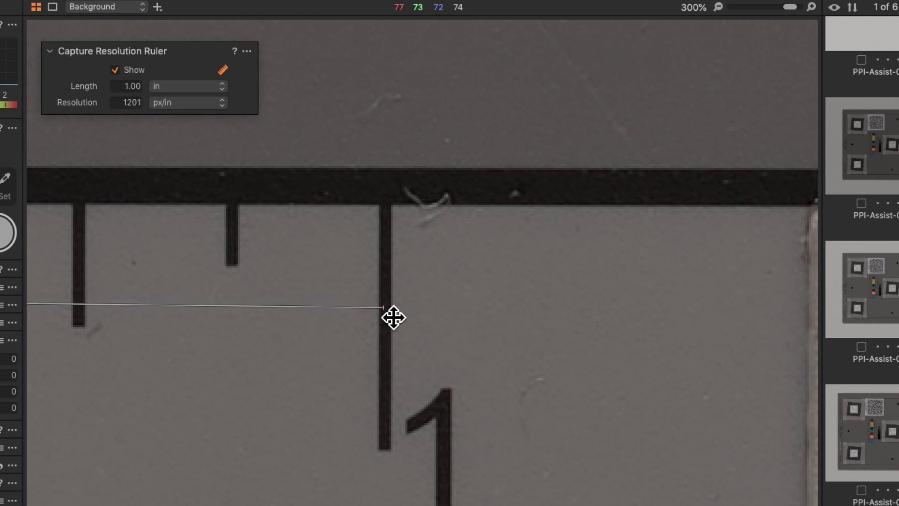